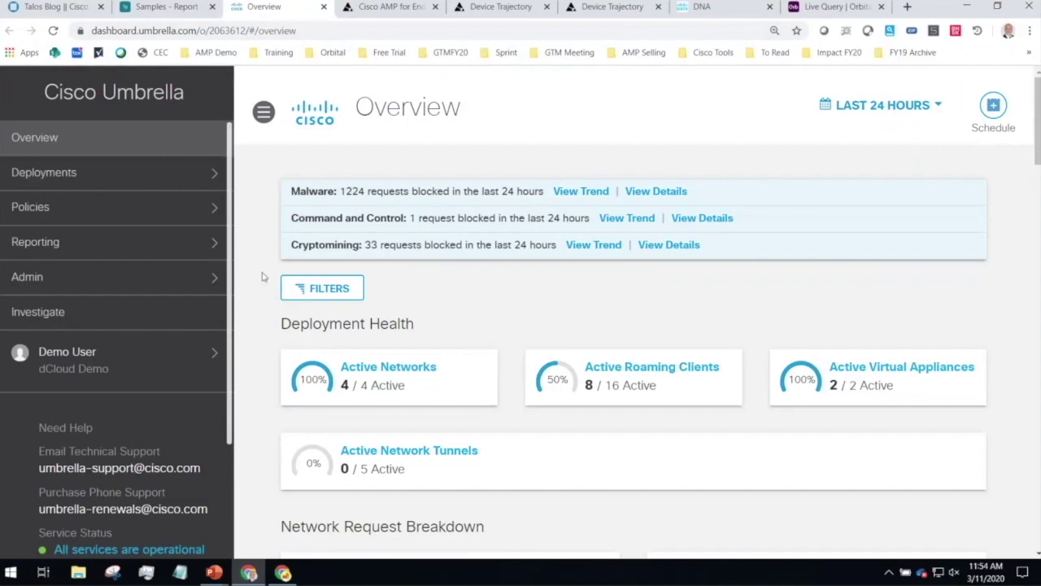
Open Umbrella Investigate and look up the domain disorderstatus.ru
left_click(147, 322)
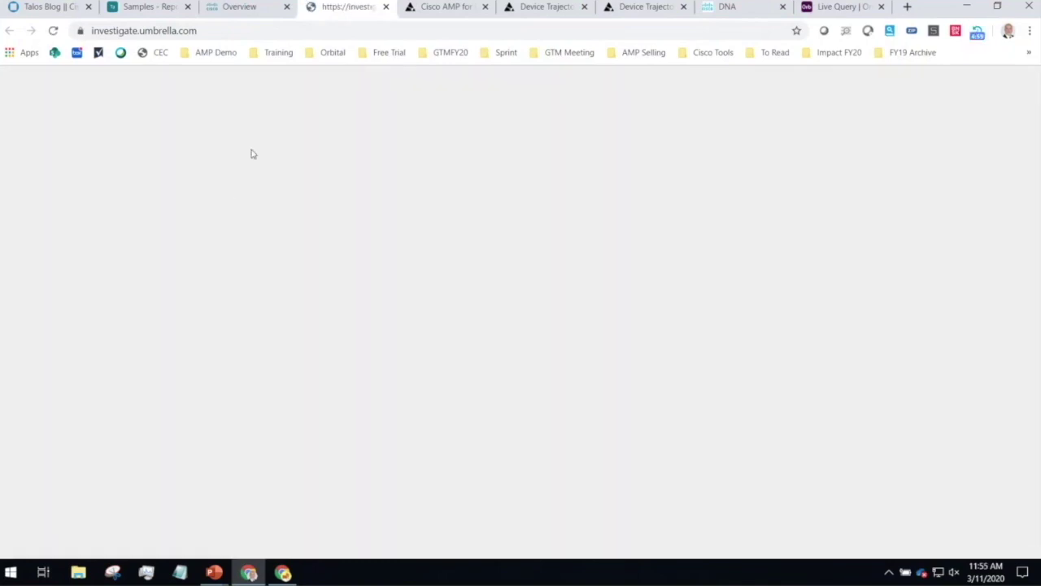
type("disorderstus")
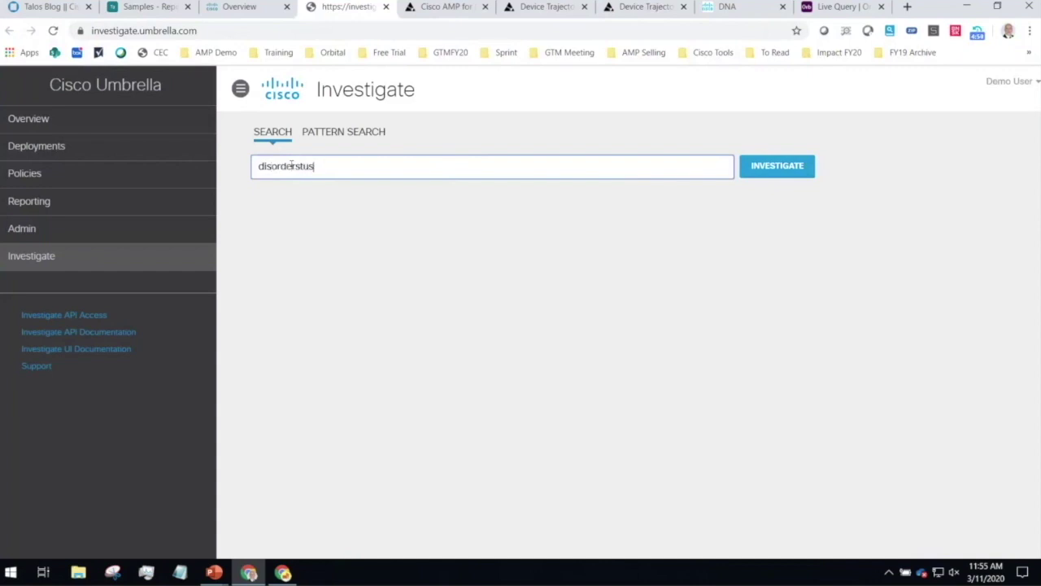
key("BackSpace")
key("BackSpace")
key("BackSpace")
type("a")
key("BackSpace")
type("tatus.ru")
key("Return")
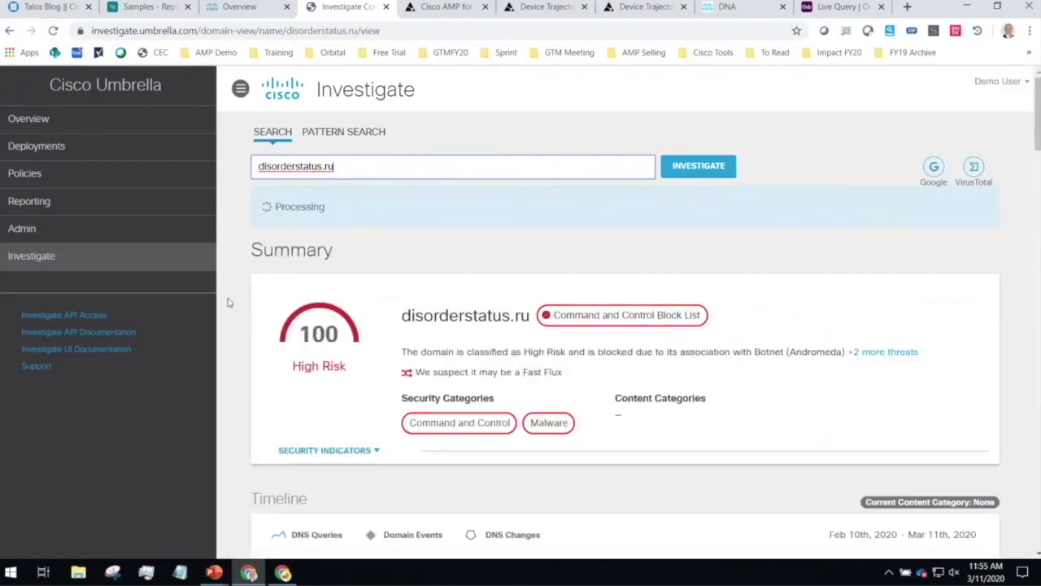
Examine the disorderstatus.ru report from its risk summary and timeline through DNS resolution to co-occurrences and related domains
scroll(230, 308, "down", 3)
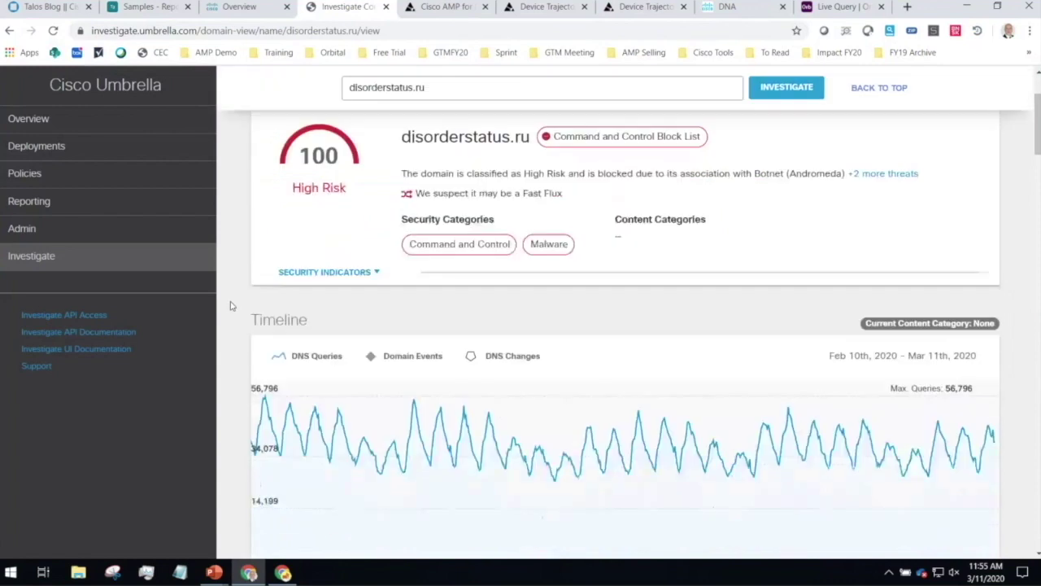
scroll(230, 311, "up", 1)
scroll(230, 310, "up", 2)
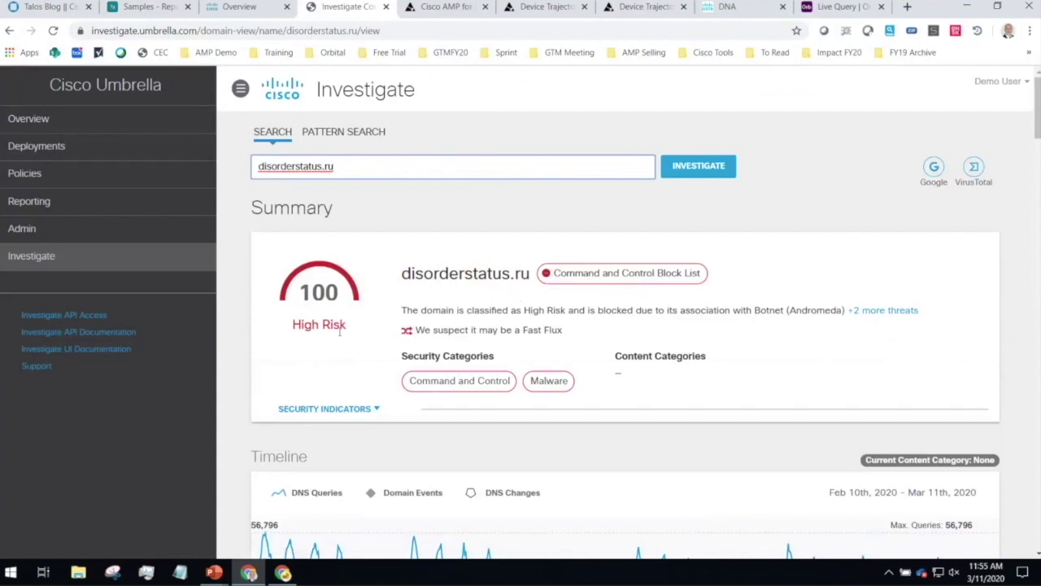
scroll(232, 323, "down", 3)
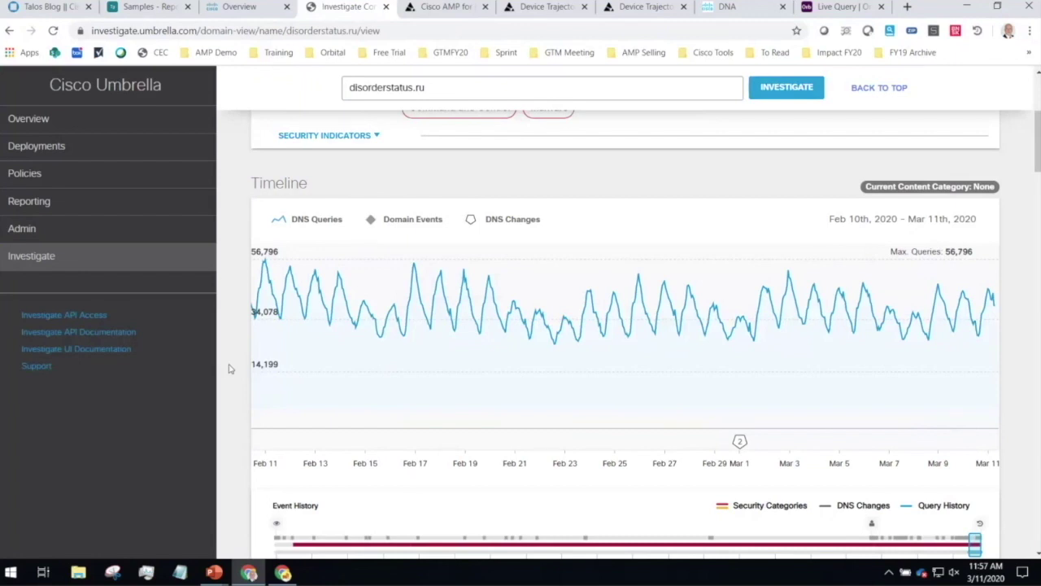
scroll(229, 369, "down", 7)
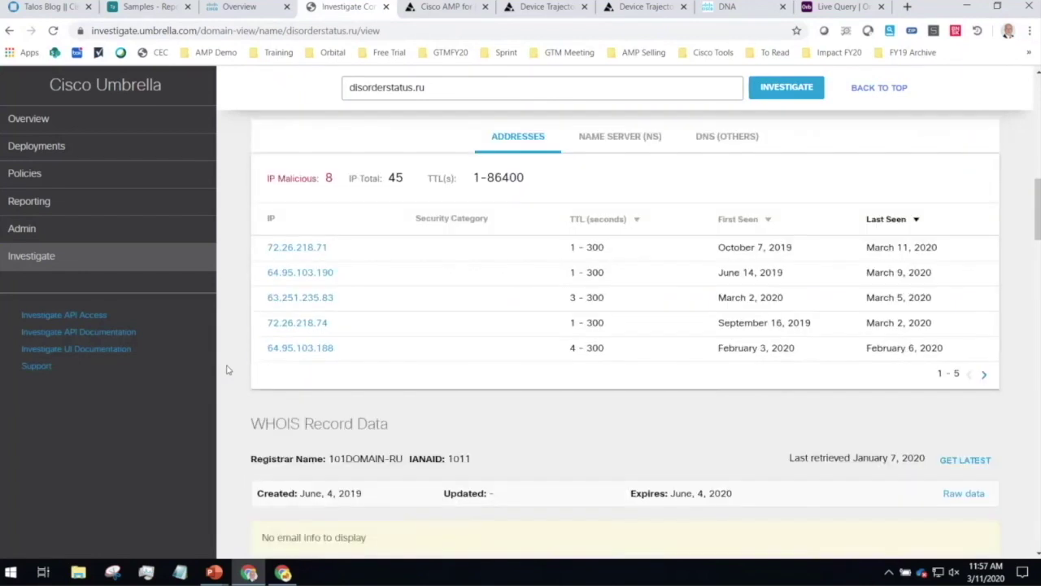
scroll(227, 370, "down", 8)
scroll(225, 380, "down", 20)
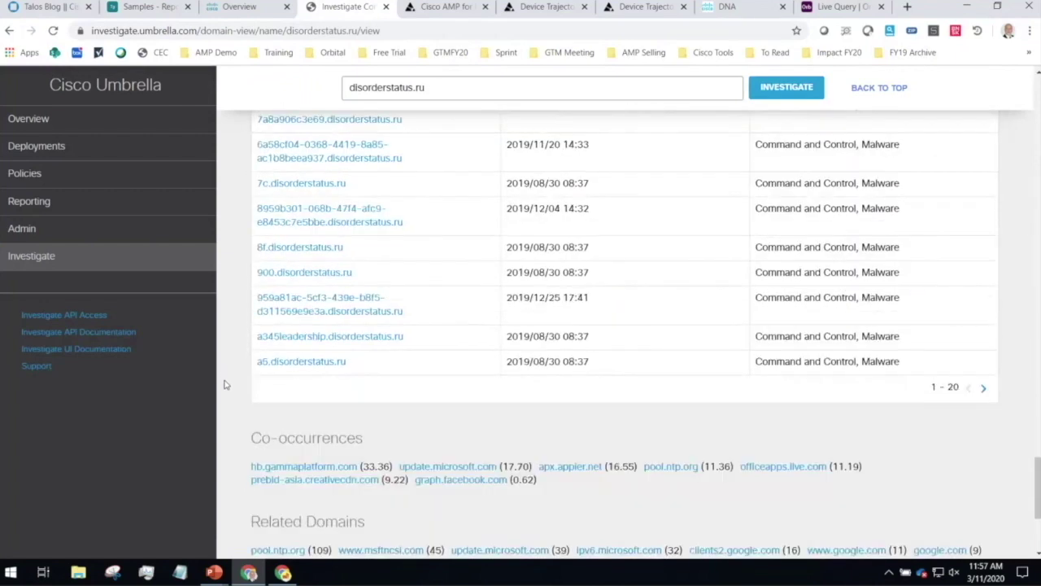
scroll(226, 382, "down", 3)
scroll(227, 370, "up", 2)
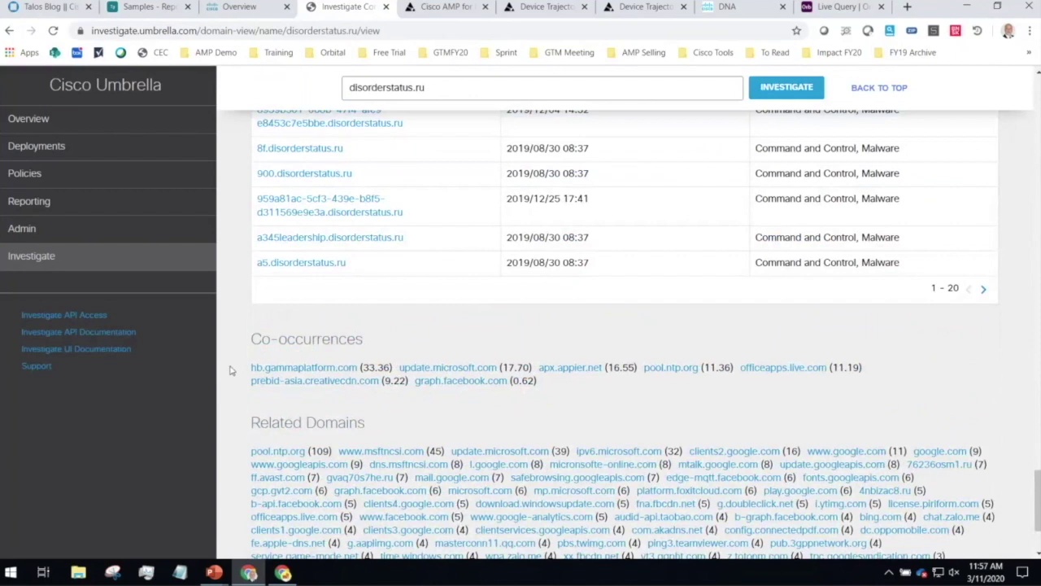
Review the domain's associated Threat Grid samples, requester distribution map and event history, ending at the summary
scroll(231, 370, "up", 5)
scroll(229, 371, "up", 15)
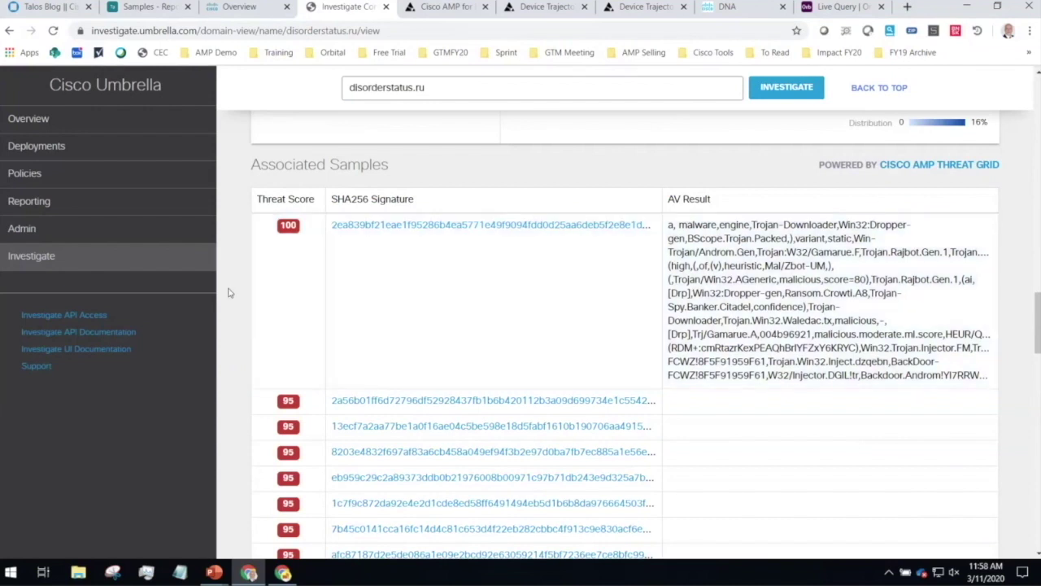
scroll(229, 293, "up", 6)
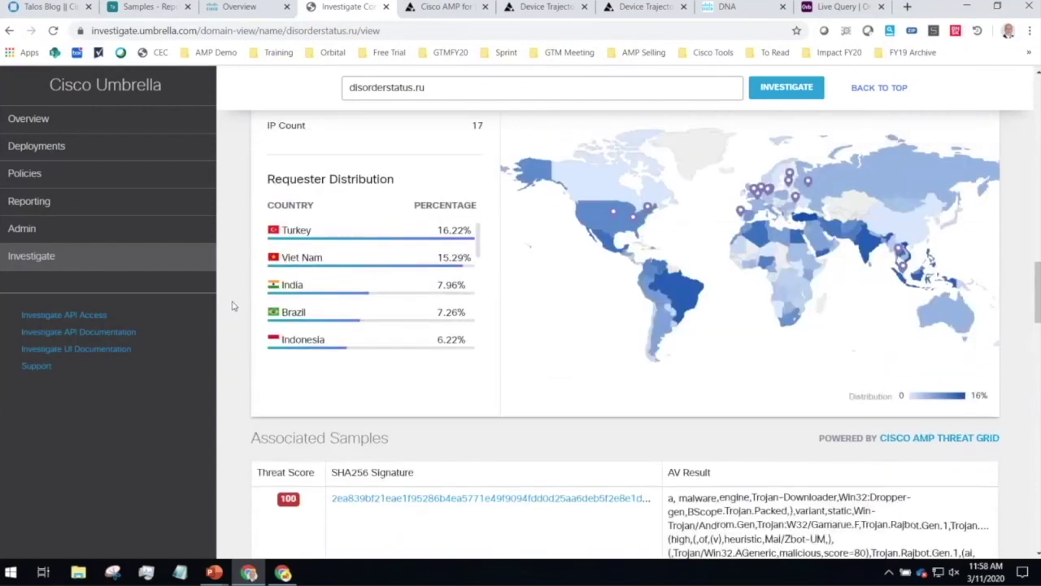
scroll(232, 307, "up", 10)
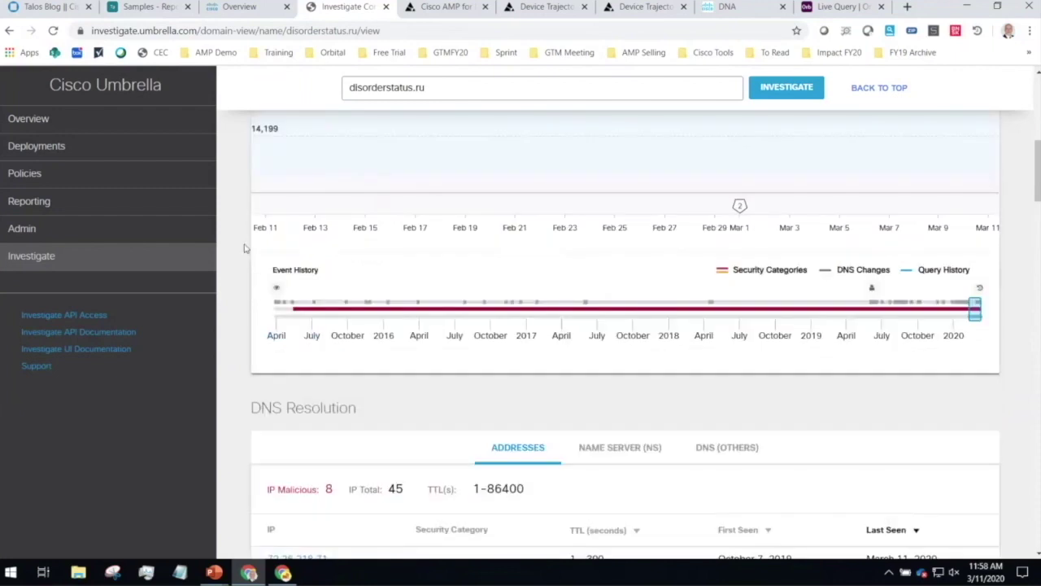
scroll(240, 248, "up", 3)
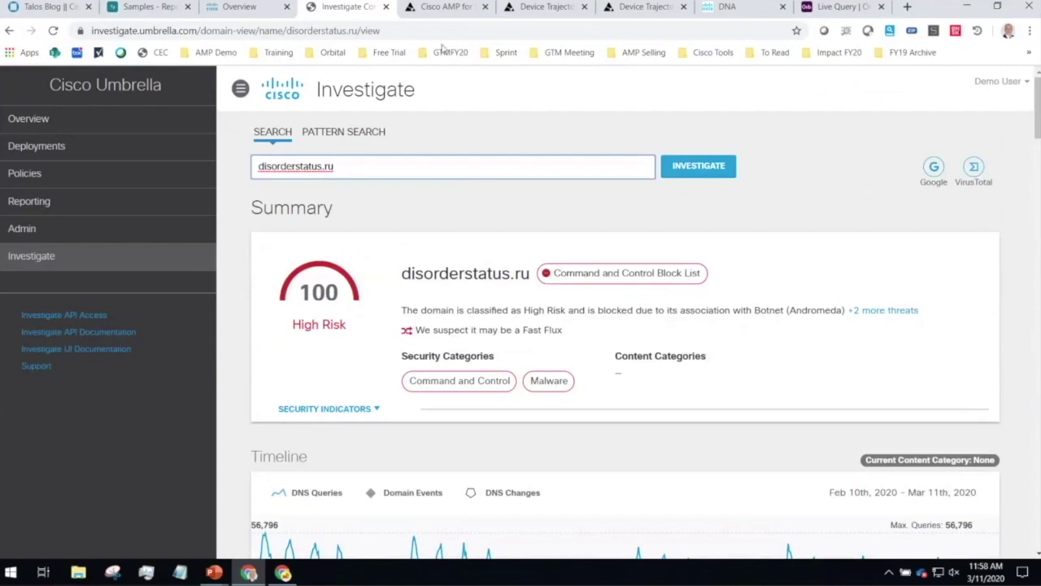
Switch to AMP for Endpoints, view the dashboard and Demo_ZAccess trajectory, and open the firefox.exe prevented-attack event in the Demo_AMP_Exploit_Prevention trajectory
left_click(429, 8)
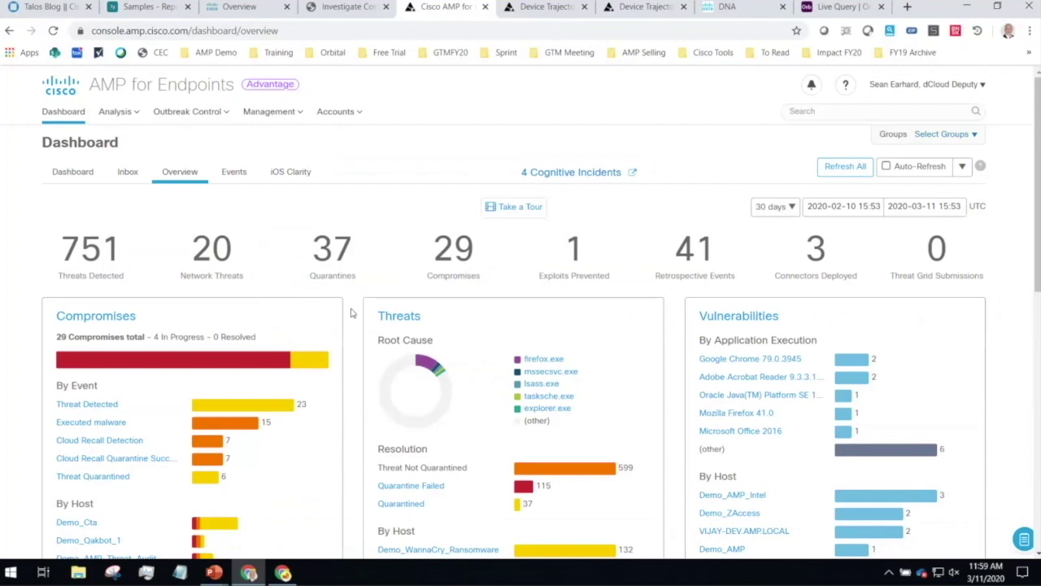
left_click(547, 8)
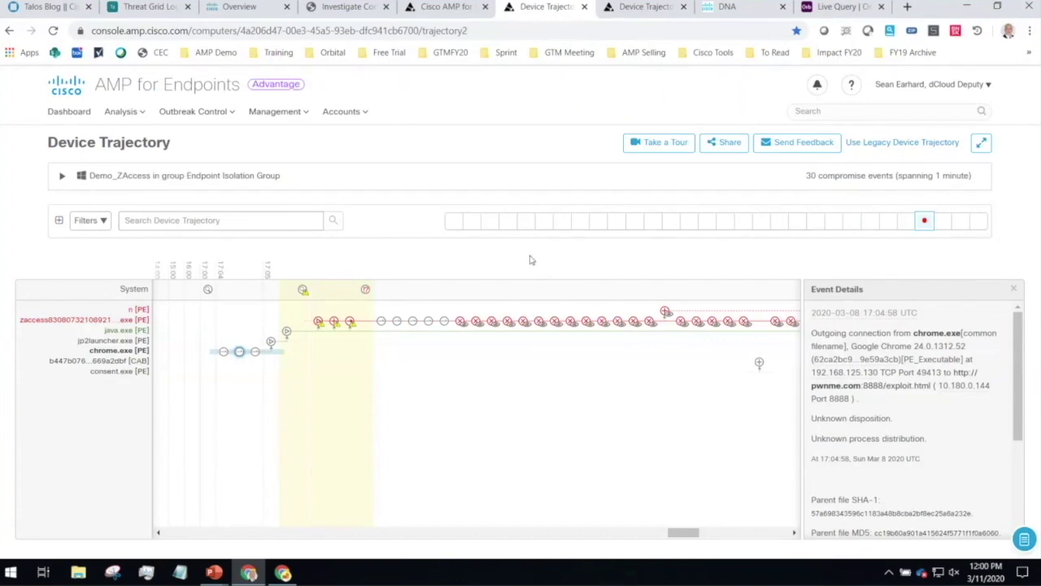
left_click(642, 10)
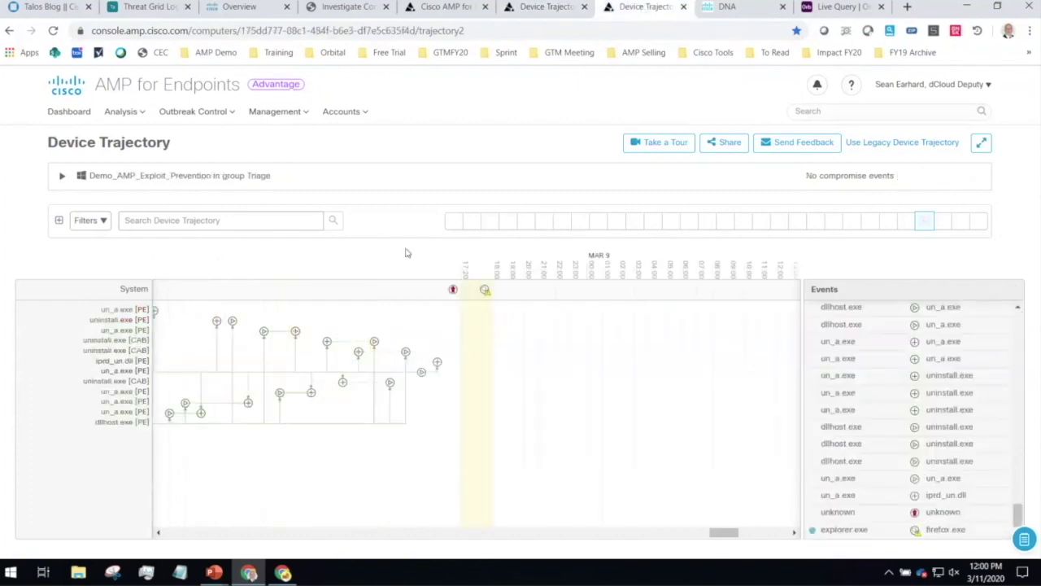
left_click_drag(722, 534, 681, 534)
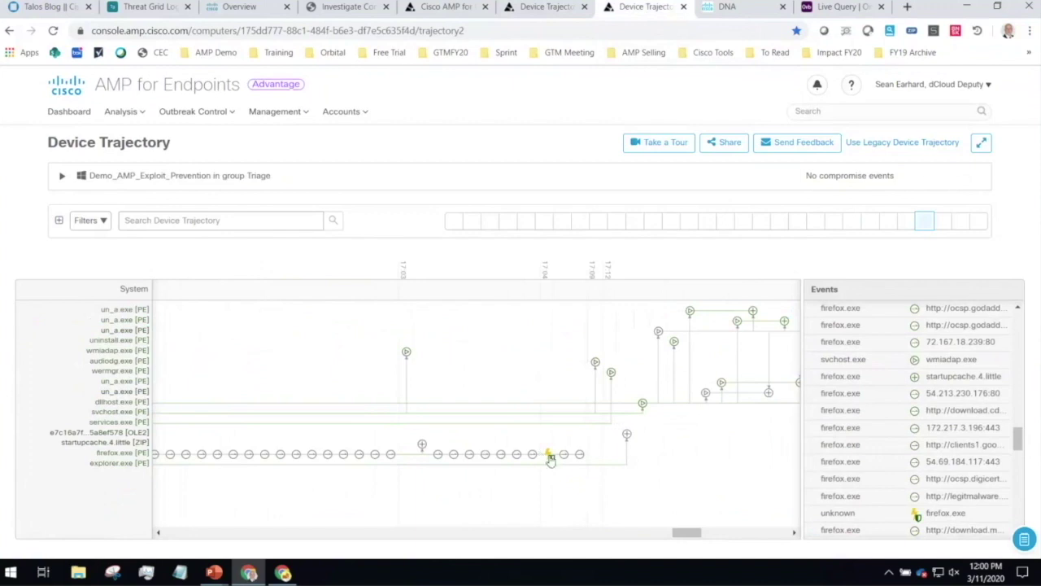
left_click(550, 457)
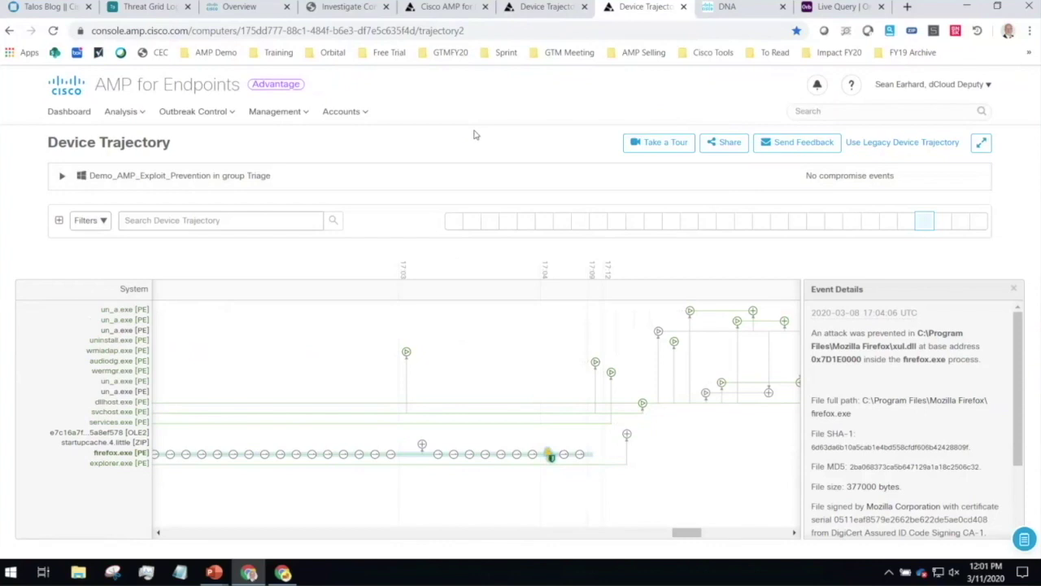
Switch to the Talos blog article and briefly highlight the word Gandcrab in its title
left_click(49, 8)
double_click(114, 263)
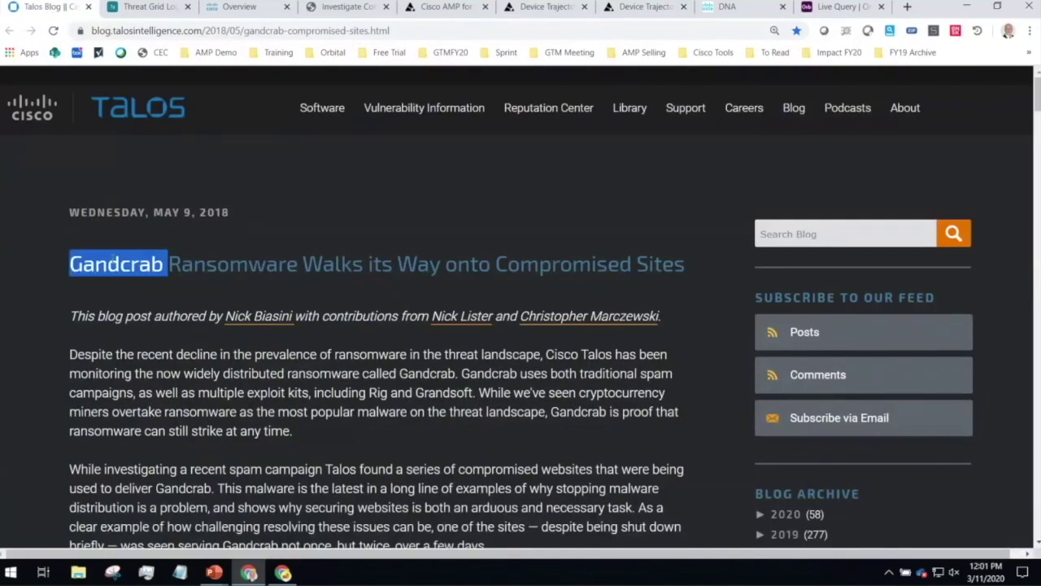
left_click(181, 289)
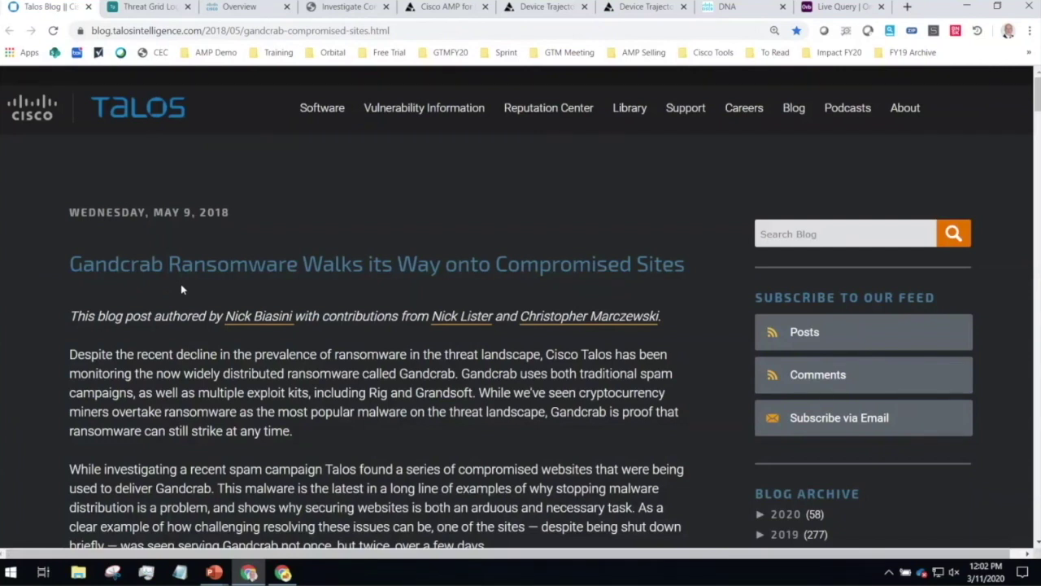
Switch to Threat Grid, open the report for sample 2f62d31c38b698daf070a9ab84f7b3ac, and review its metadata and behavioral indicators
left_click(150, 5)
left_click(471, 333)
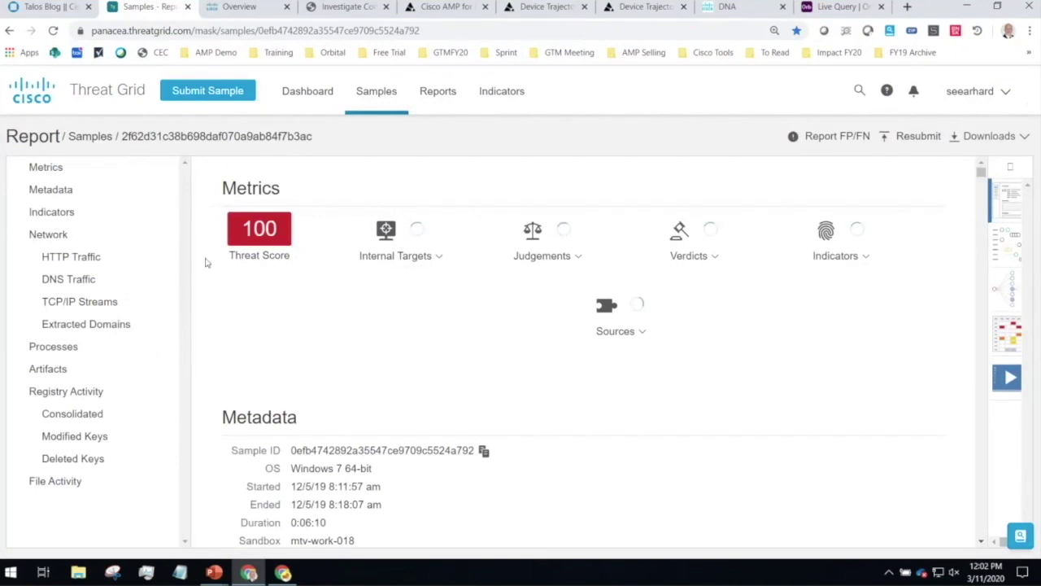
scroll(202, 313, "down", 5)
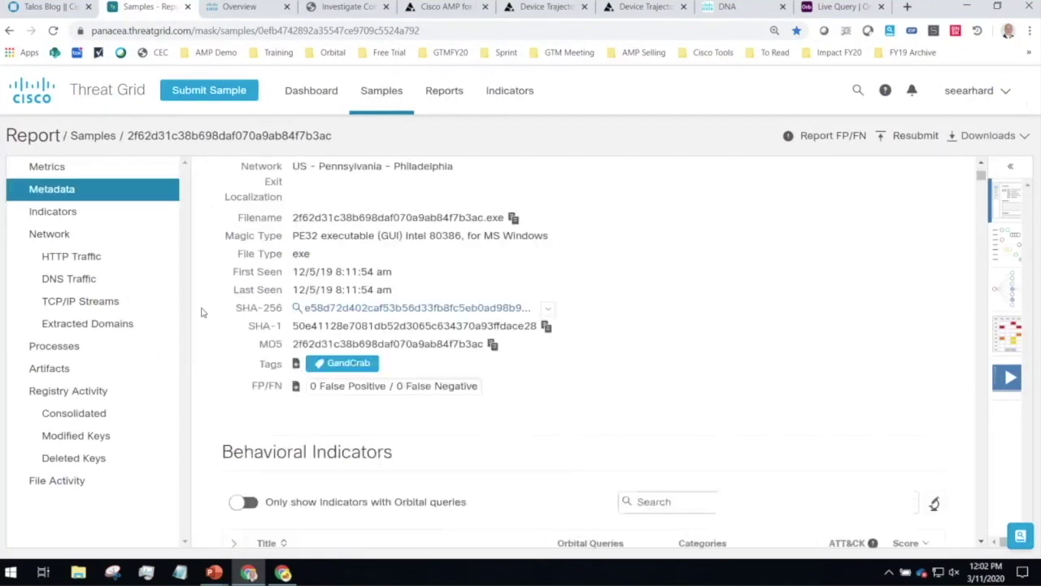
scroll(204, 311, "down", 8)
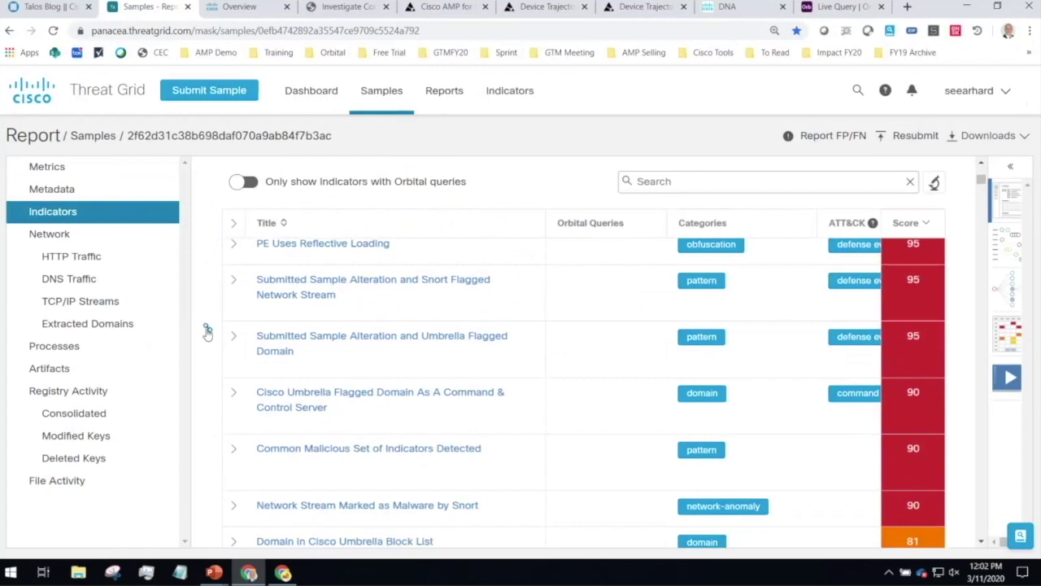
scroll(205, 333, "up", 8)
scroll(203, 337, "down", 4)
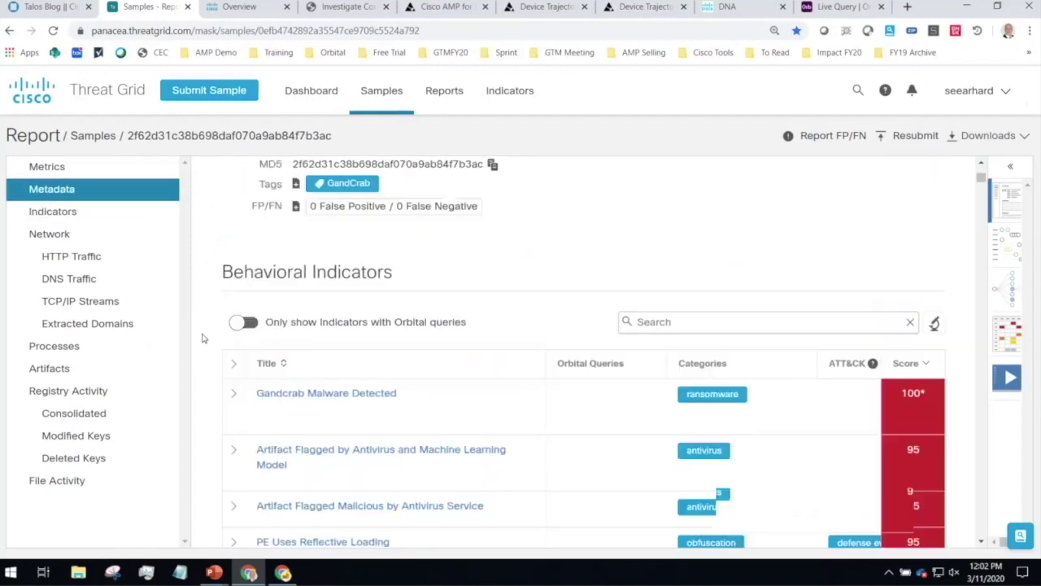
Expand the behavioral indicator "Cisco Umbrella Flagged Domain As A Command & Control Server" and read its details
scroll(203, 340, "down", 4)
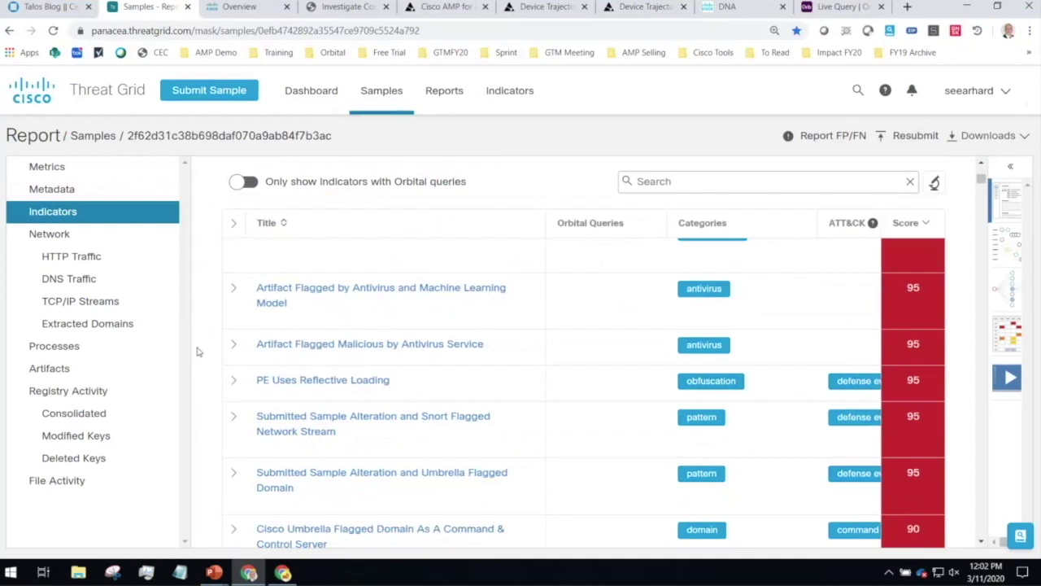
scroll(199, 354, "down", 3)
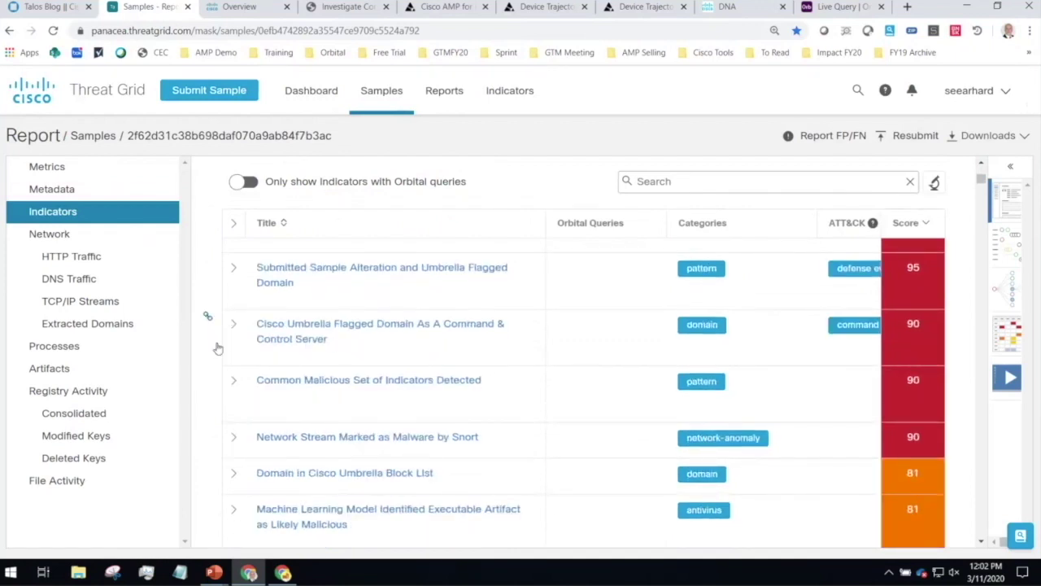
left_click(233, 323)
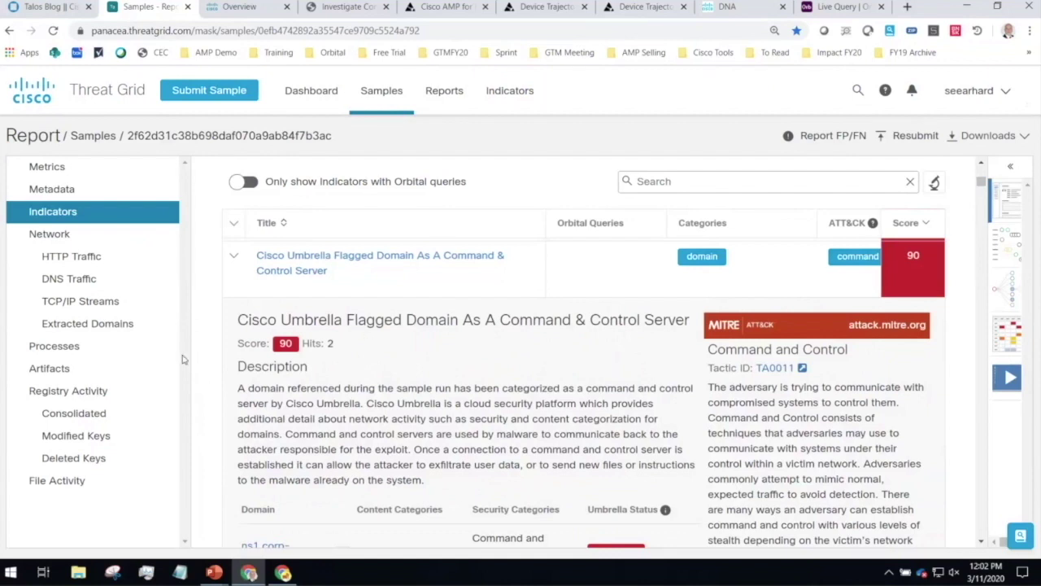
scroll(206, 363, "down", 3)
Expand the "Potential Code Injection Detected" indicator and read its description and MITRE ATT&CK information
scroll(206, 371, "down", 10)
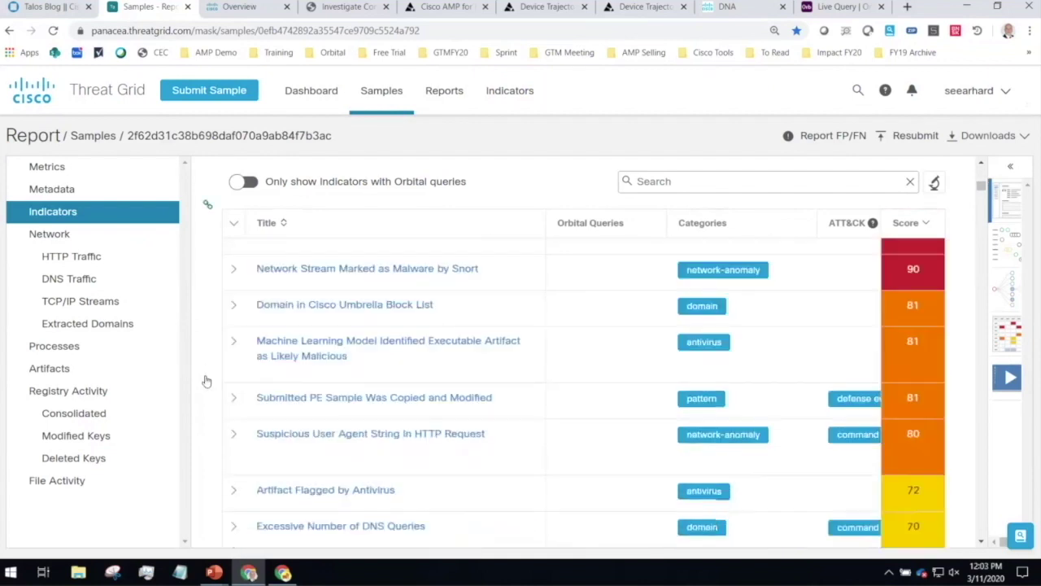
scroll(204, 393, "down", 8)
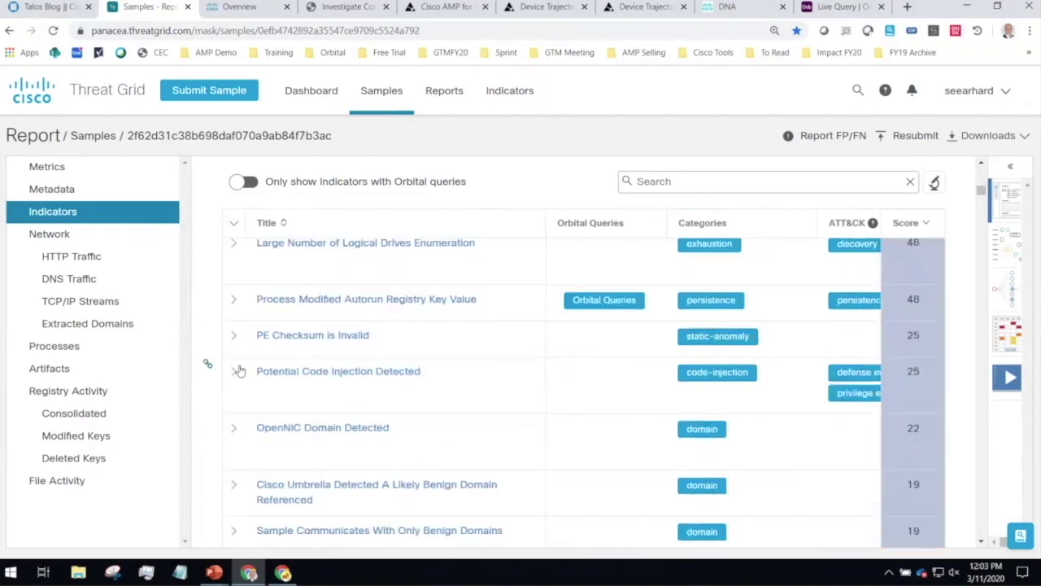
left_click(225, 390)
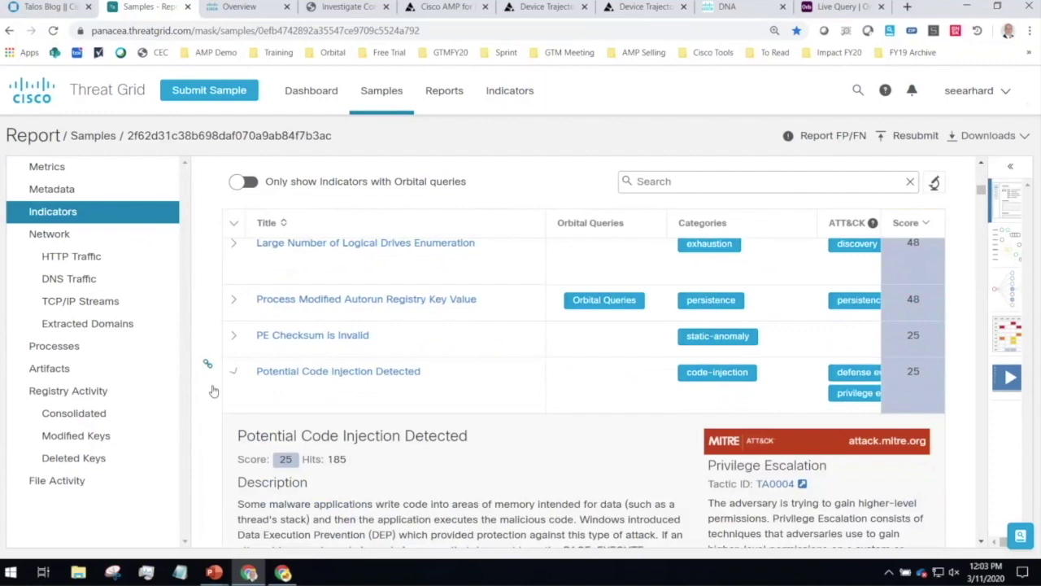
scroll(489, 370, "down", 1)
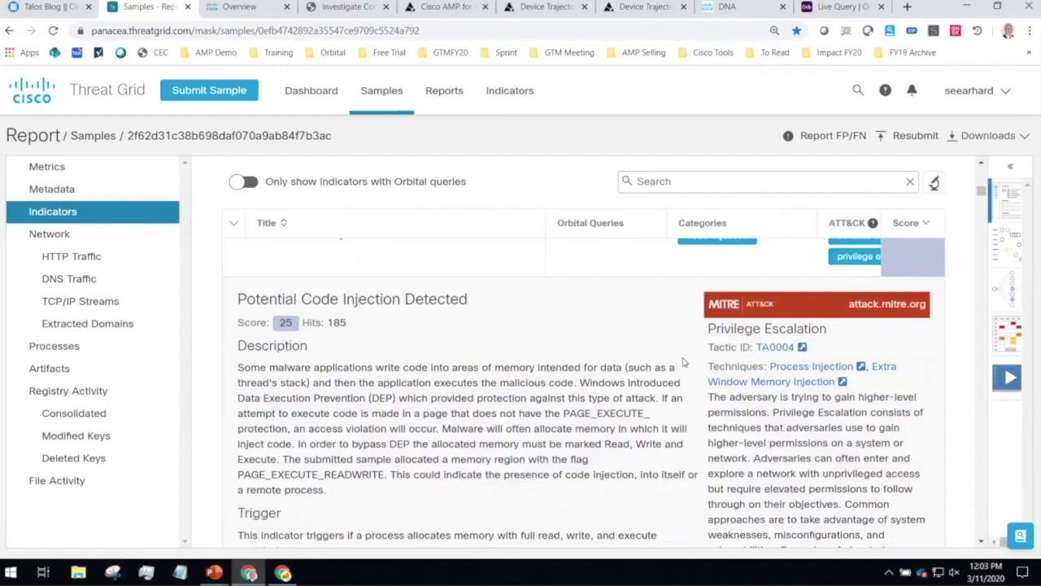
Filter the Behavioral Indicators list to only show indicators with Orbital queries
scroll(205, 286, "up", 2)
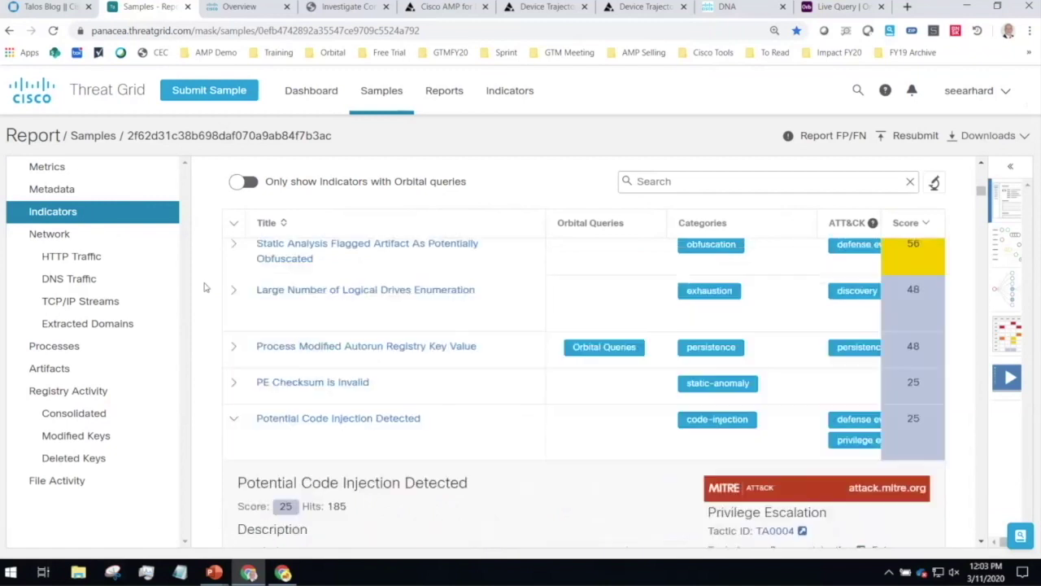
scroll(205, 286, "up", 3)
scroll(205, 286, "up", 3)
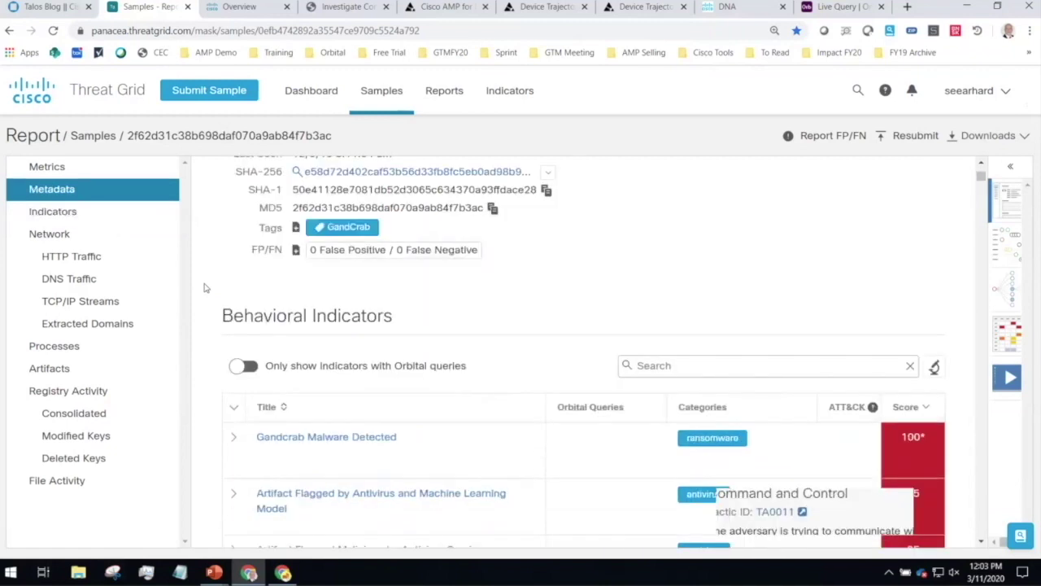
scroll(205, 286, "up", 5)
scroll(204, 329, "down", 5)
scroll(199, 349, "down", 3)
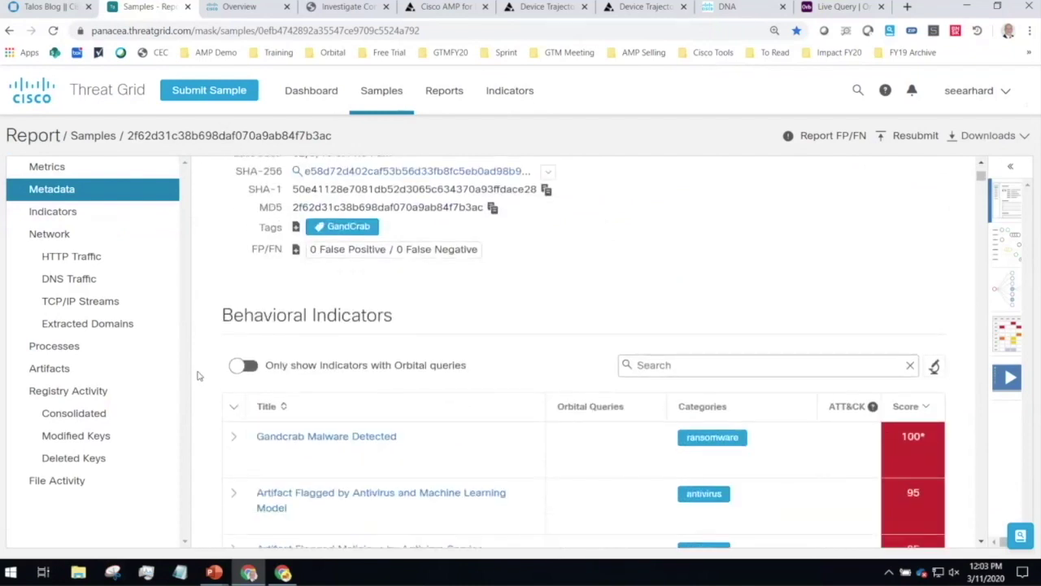
left_click(243, 367)
scroll(208, 380, "down", 3)
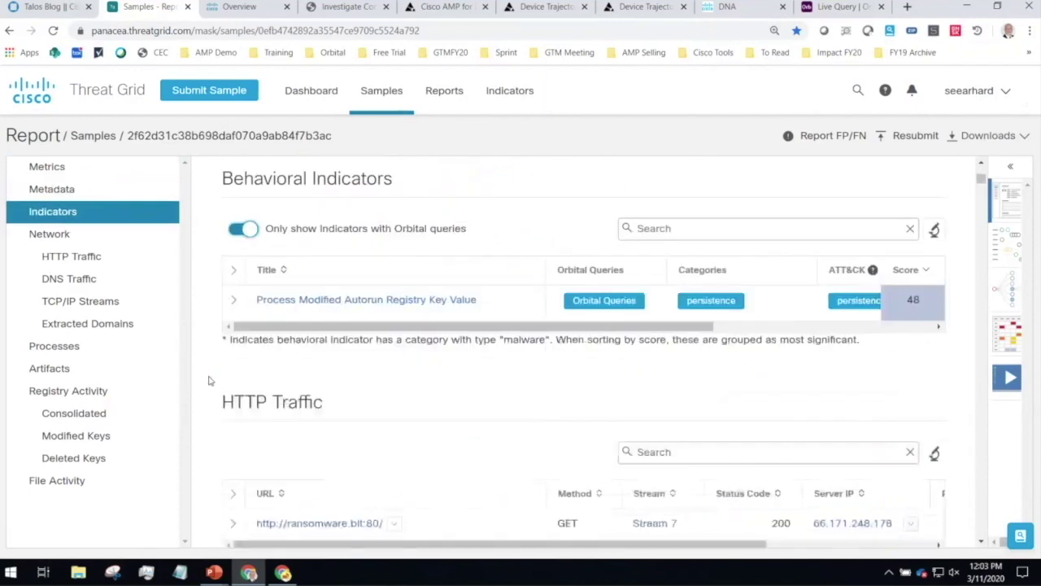
Expand the "Process Modified Autorun Registry Key Value" indicator and read its description, trigger and MITRE ATT&CK information
scroll(207, 379, "up", 1)
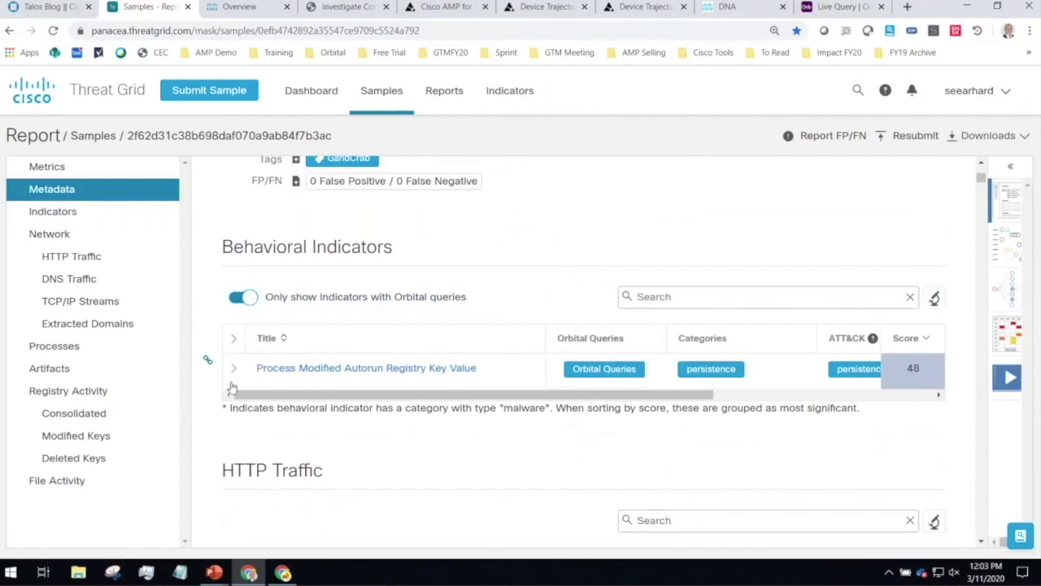
left_click(234, 370)
scroll(366, 366, "down", 2)
left_click_drag(247, 275, 555, 284)
left_click(561, 284)
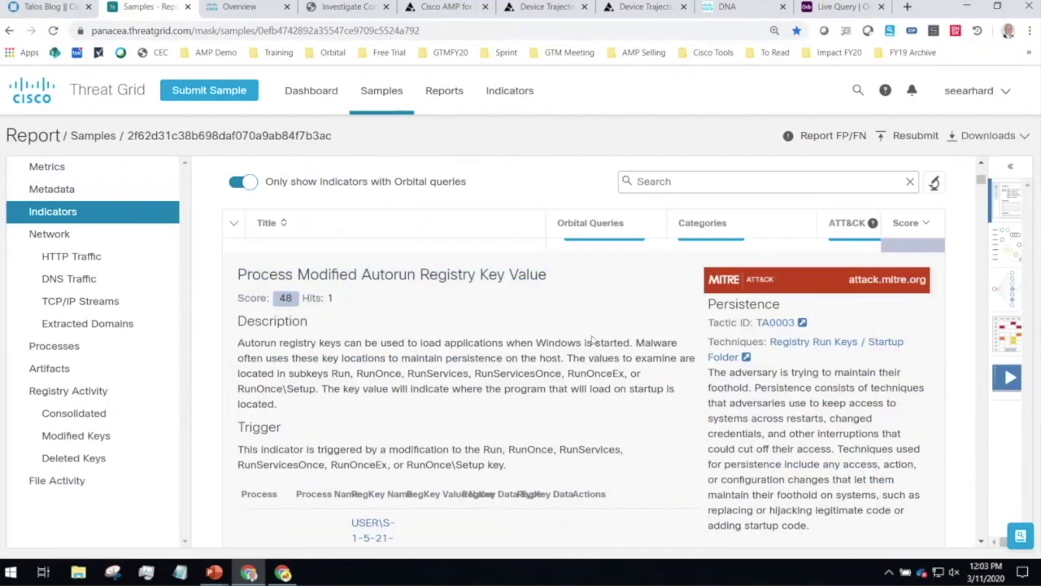
scroll(595, 342, "down", 2)
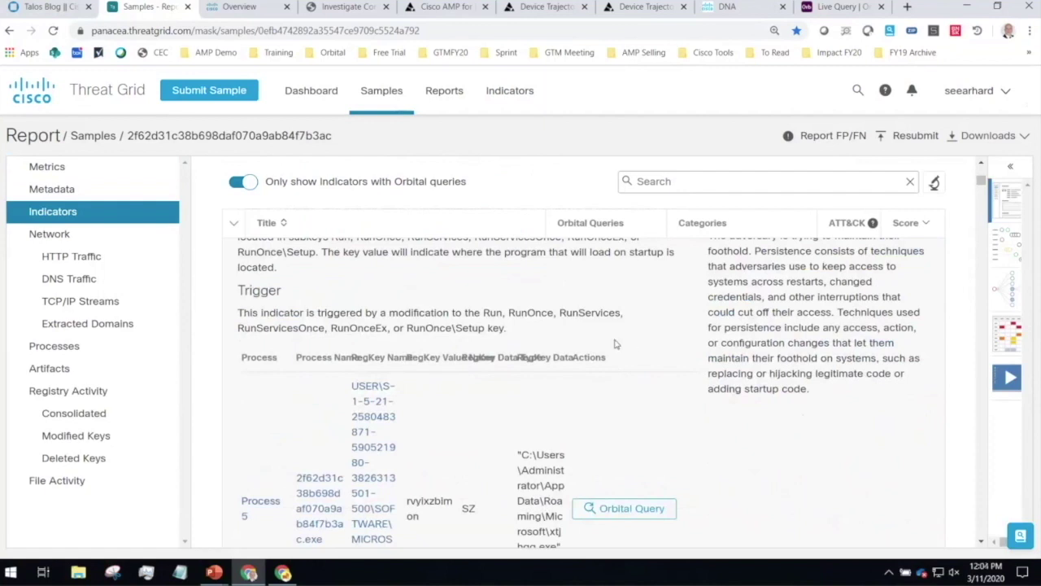
Open the autorun registry key indicator's Orbital query and run the Registry Key Search on all endpoints
left_click(614, 507)
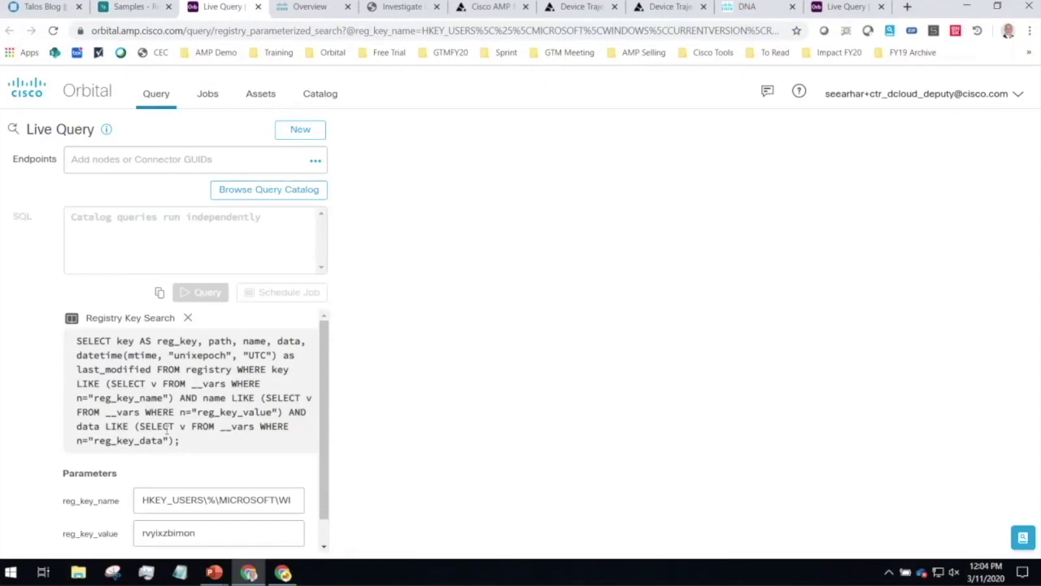
left_click(116, 165)
type("all")
key("Return")
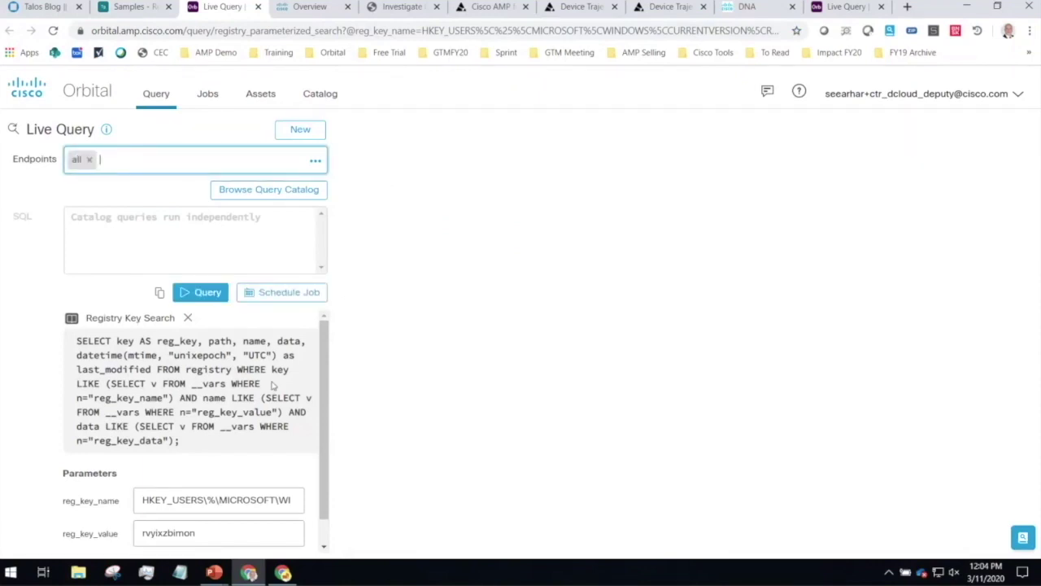
left_click(200, 293)
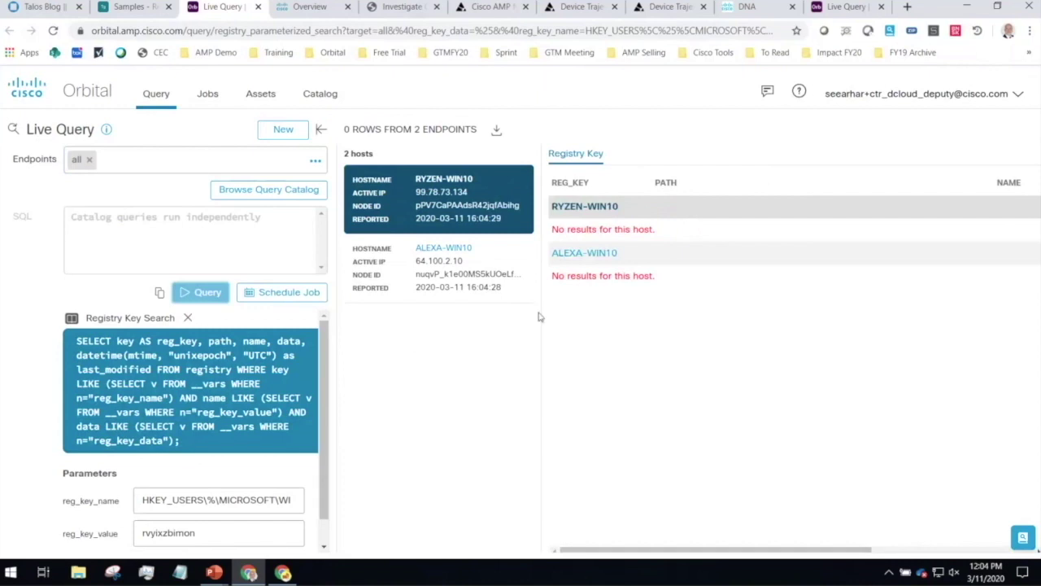
Preview scheduling the registry query as an Orbital job with a 30 days period, and cancel the scheduling
left_click(282, 293)
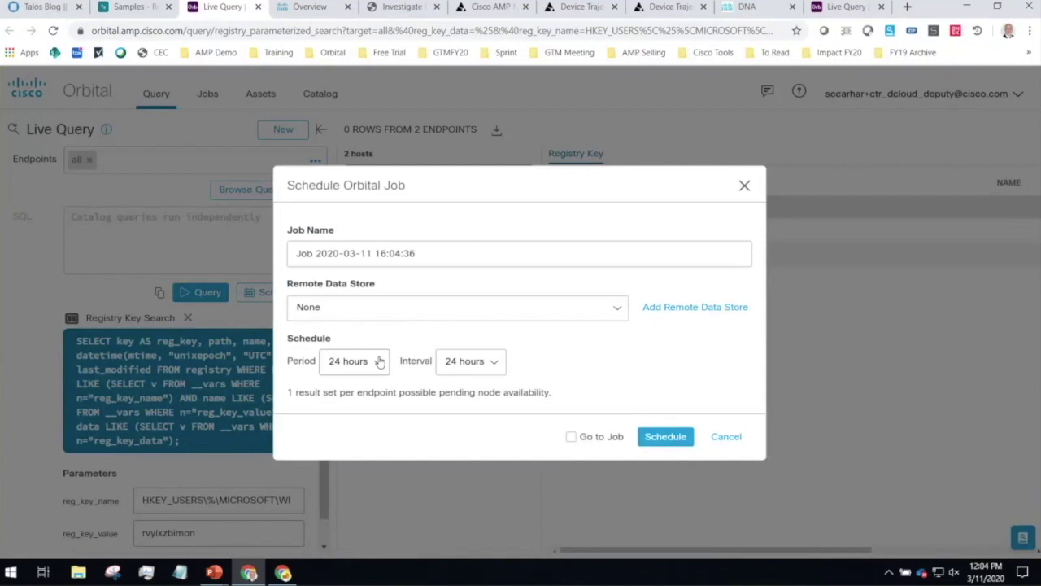
left_click(379, 363)
scroll(406, 381, "down", 1)
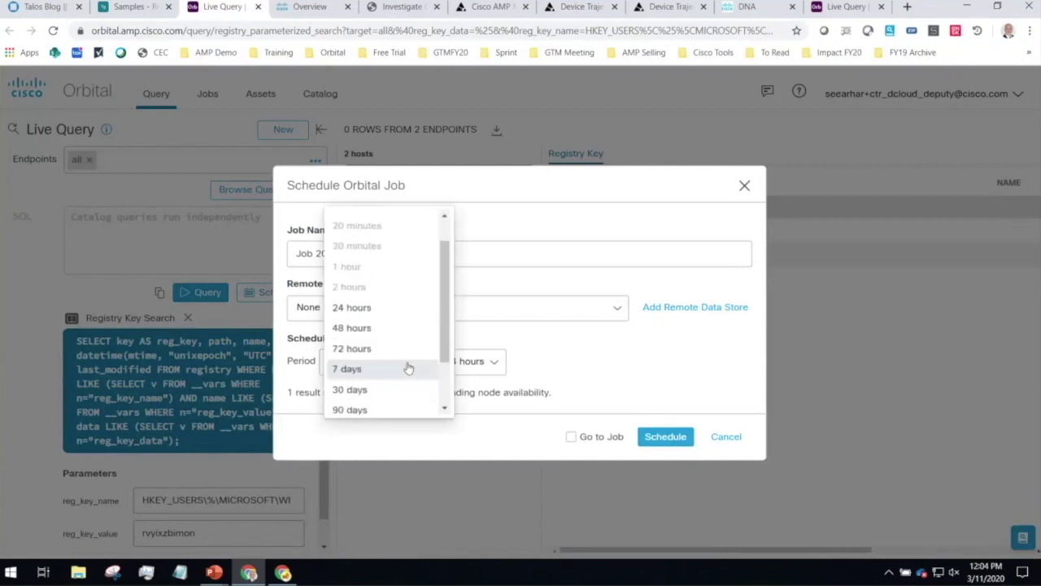
left_click(350, 389)
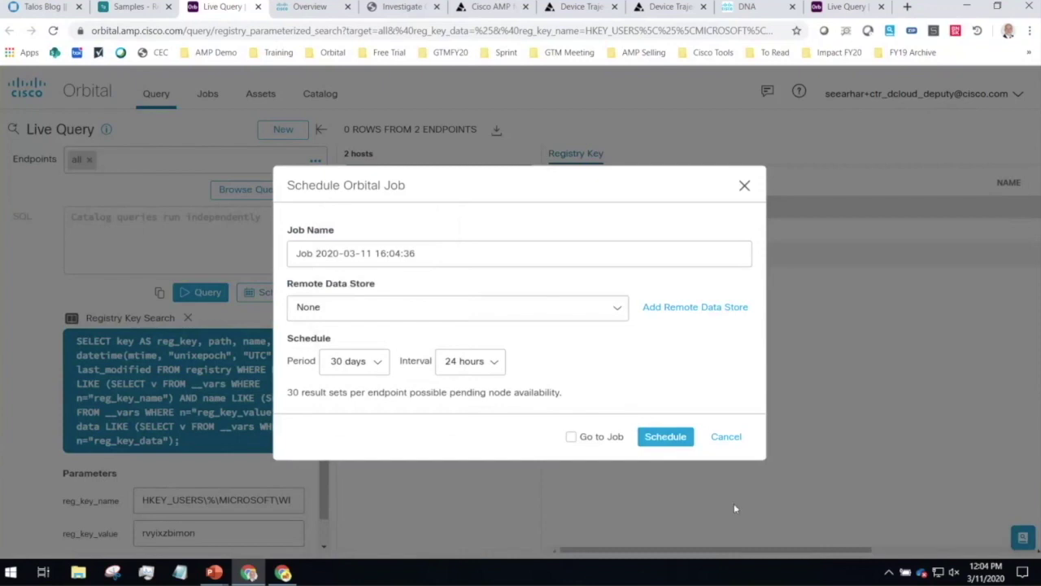
left_click(724, 438)
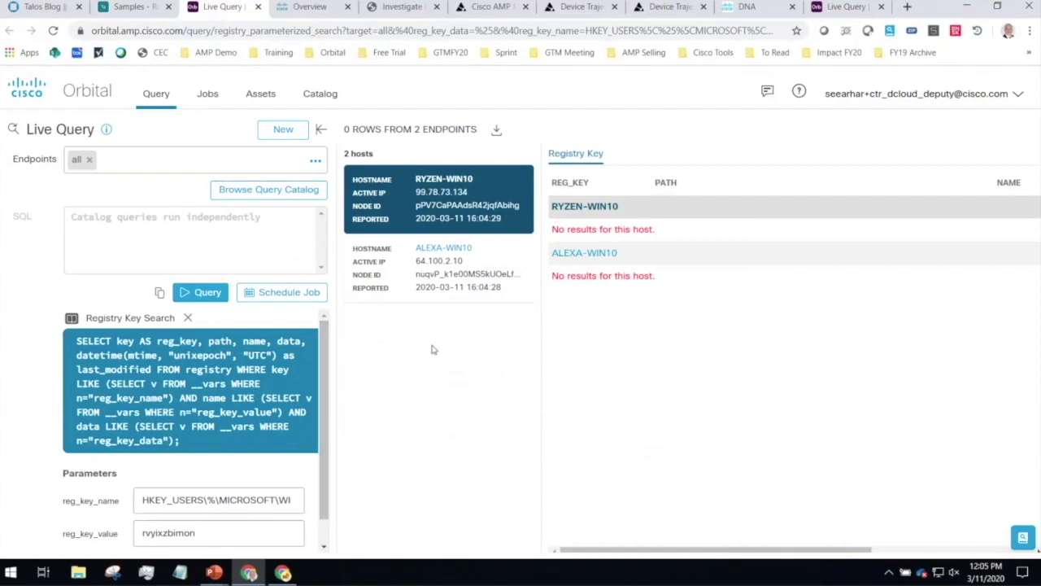
Browse the Posture Assessment queries in the Query Catalog and close the catalog without choosing one
left_click(307, 192)
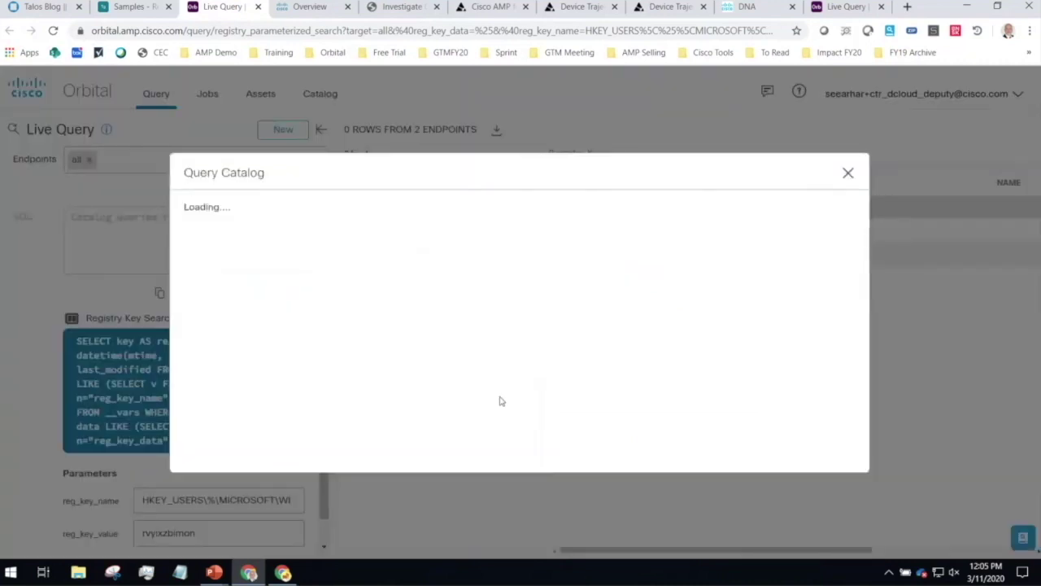
left_click(195, 236)
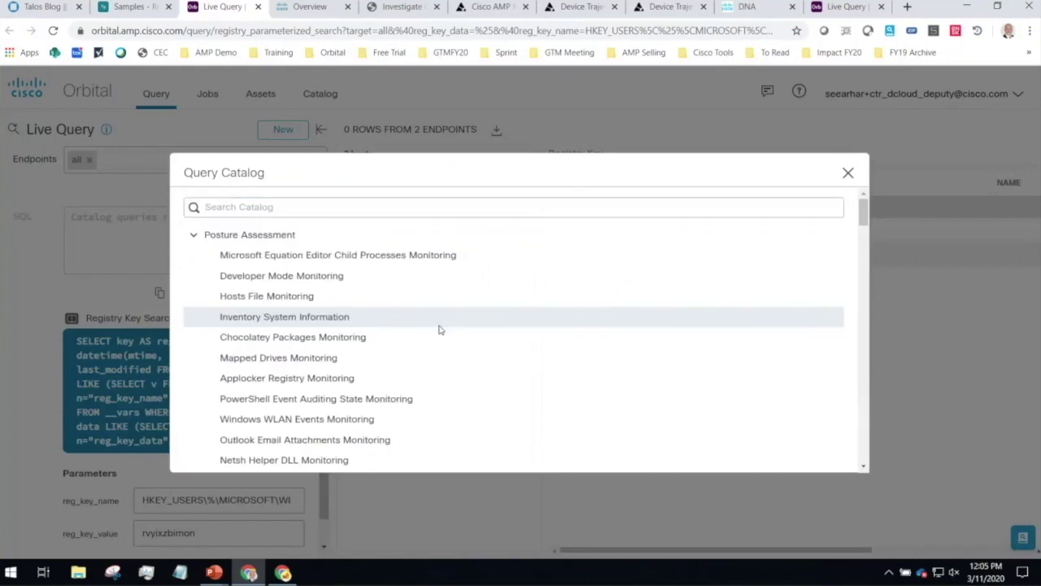
left_click(847, 174)
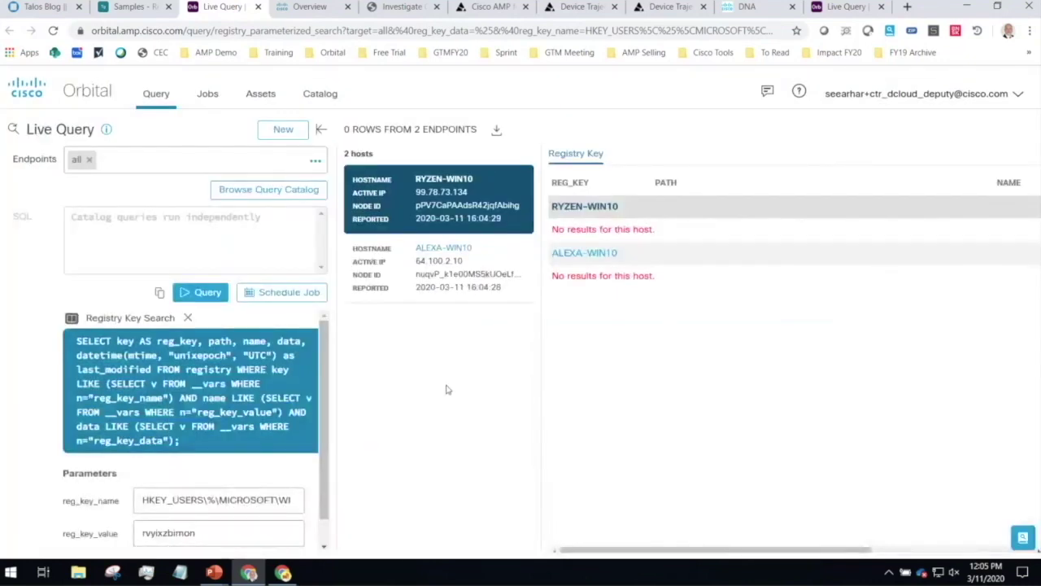